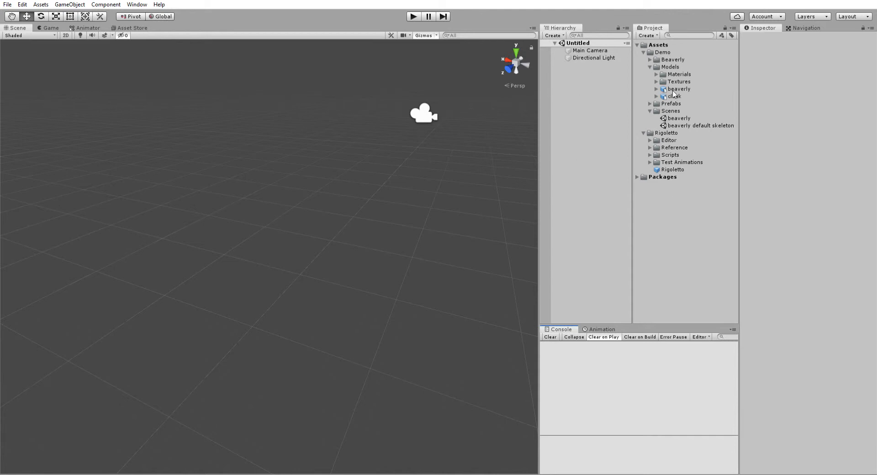
# Add the cloak model to the scene and apply the cloak_tex texture to its Mesh object.
pyautogui.moveTo(674, 96); pyautogui.dragTo(587, 107)
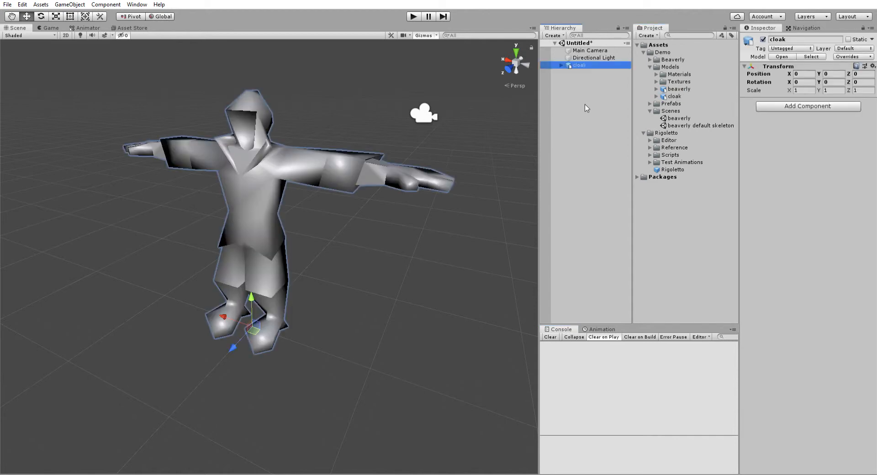
pyautogui.click(562, 65)
pyautogui.click(585, 73)
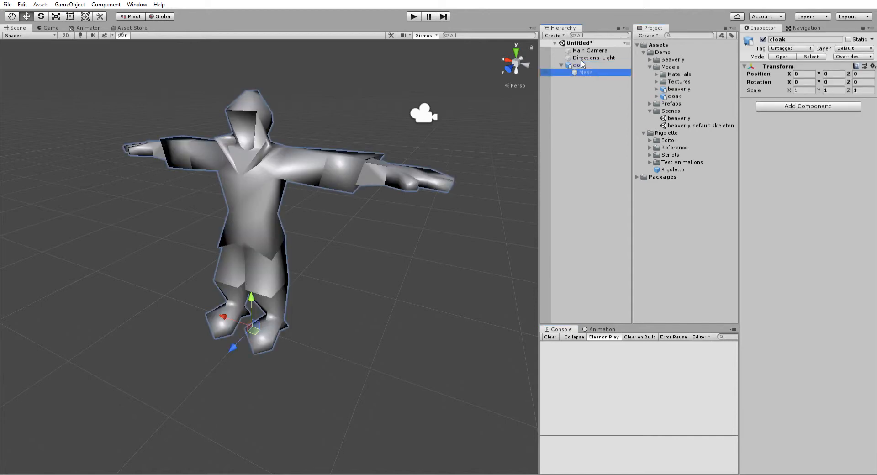
pyautogui.click(656, 81)
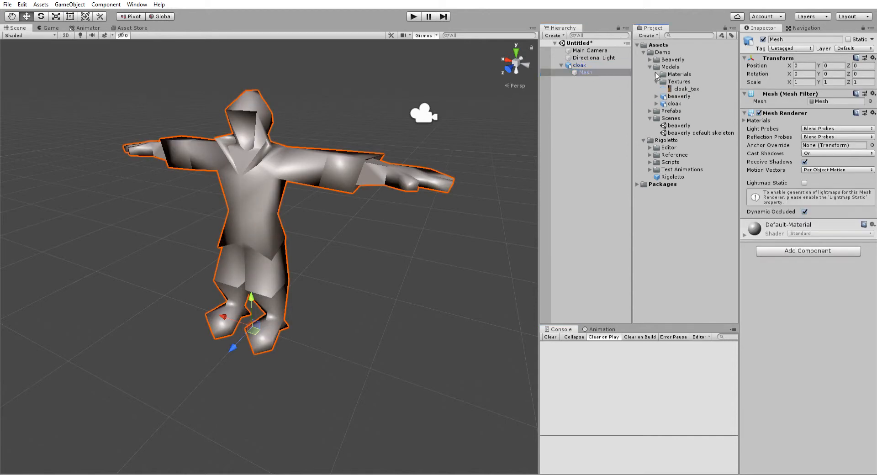
pyautogui.moveTo(685, 88); pyautogui.dragTo(799, 345)
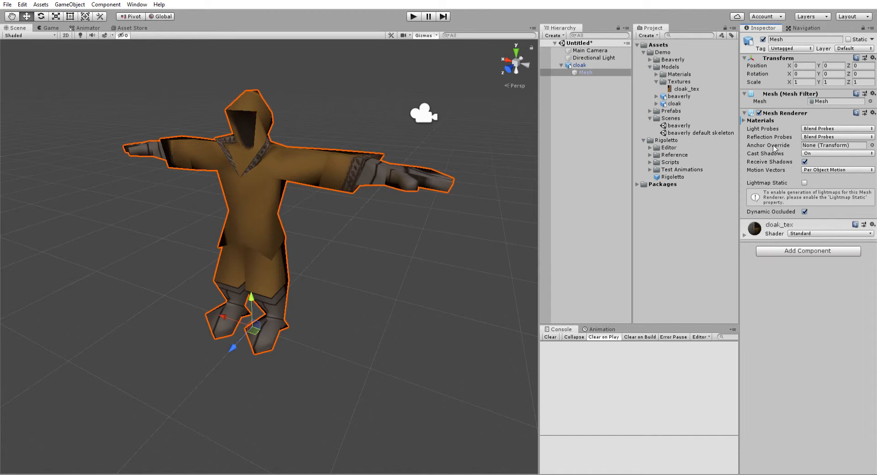
# Add the Rigoletto prefab to the scene, assign the cloak's Mesh as its Mesh Filter, and convert it to a skinned mesh.
pyautogui.click(675, 177)
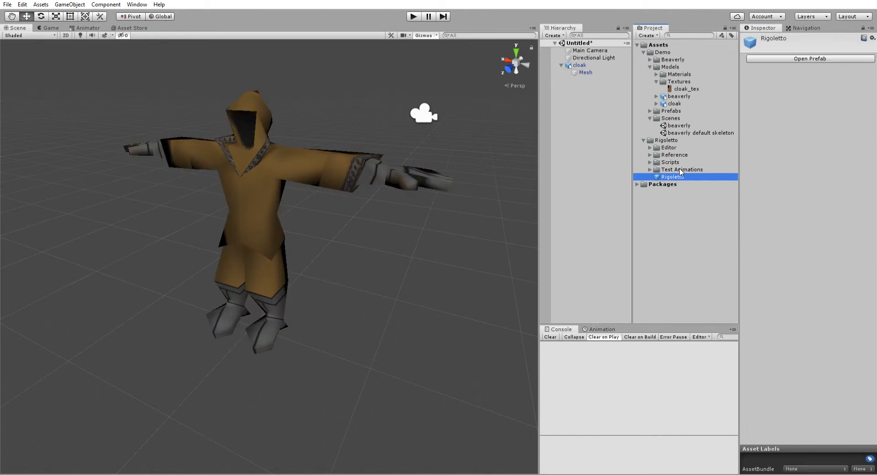
pyautogui.moveTo(680, 173); pyautogui.dragTo(593, 162)
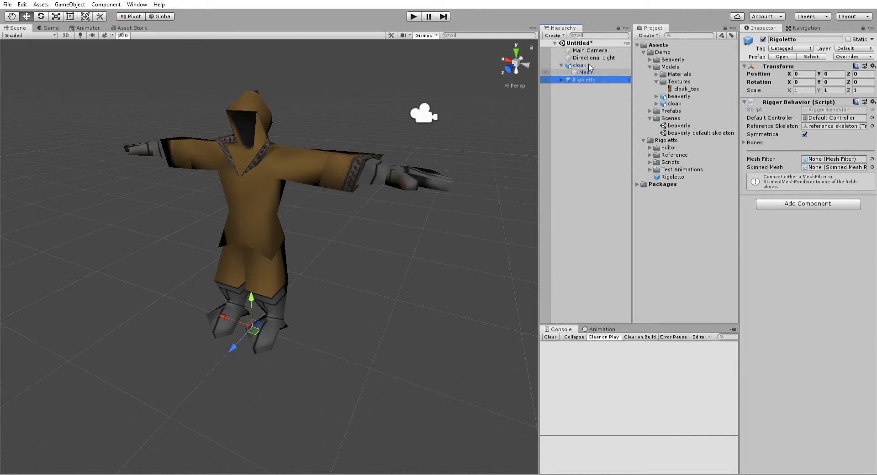
pyautogui.moveTo(585, 72); pyautogui.dragTo(817, 158)
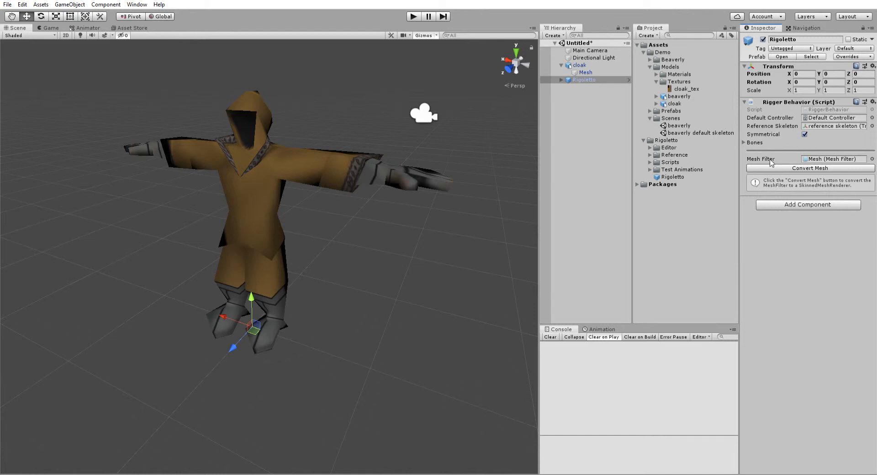
pyautogui.click(802, 167)
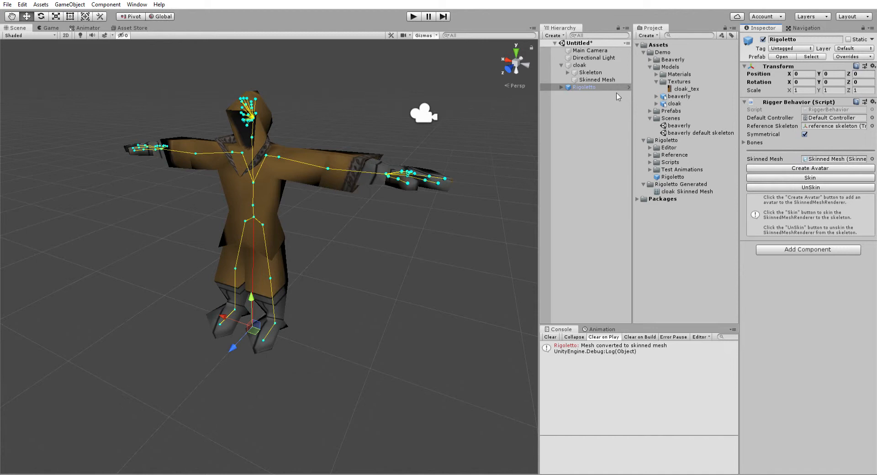
# Inspect the cloak's Skinned Mesh, the generated mesh asset, the cloak's Animator component and the Skeleton object.
pyautogui.click(594, 80)
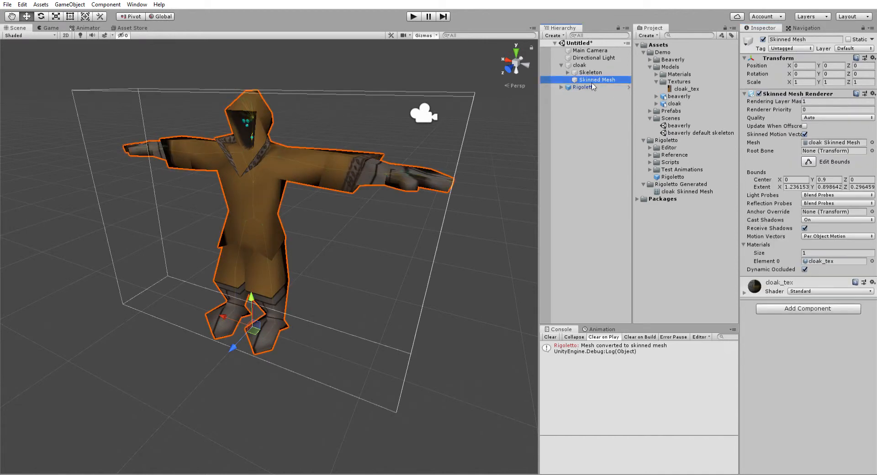
pyautogui.click(685, 192)
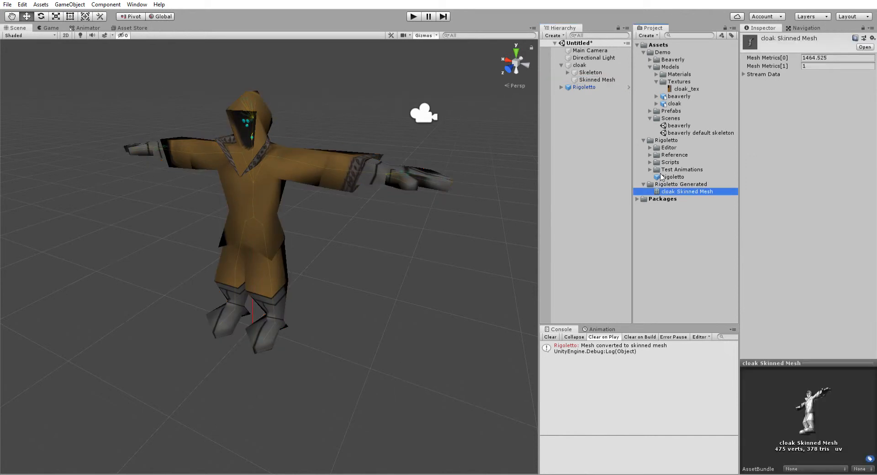
pyautogui.press('Up')
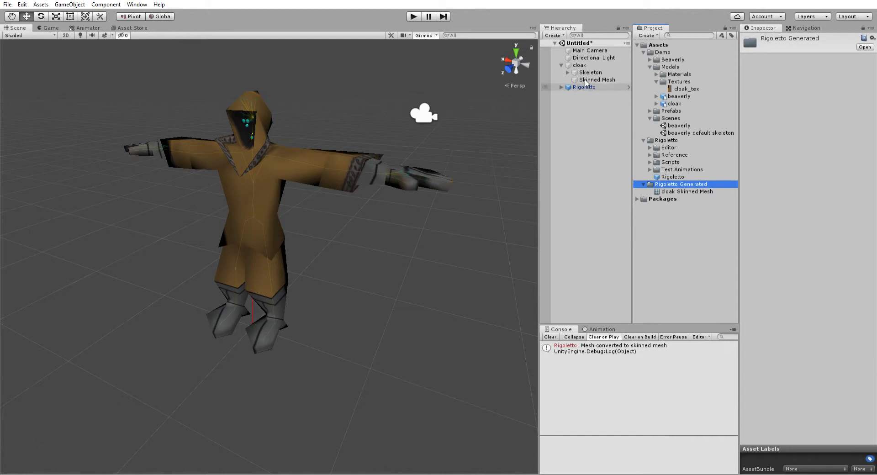
pyautogui.click(580, 64)
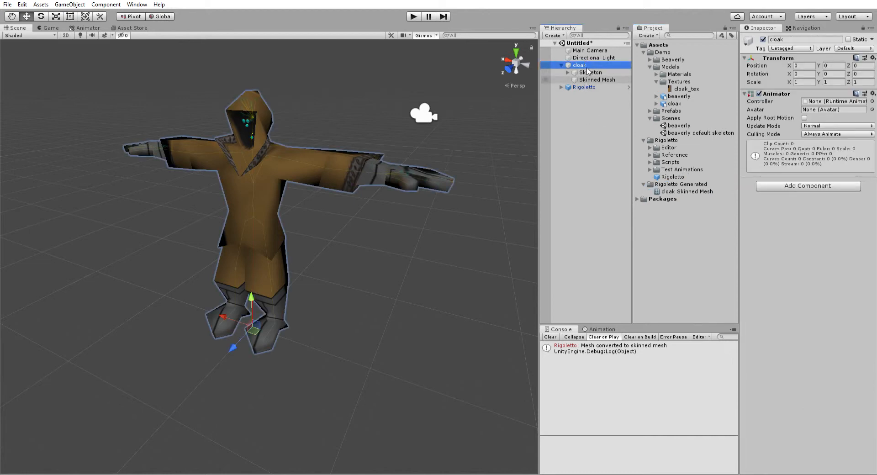
pyautogui.click(588, 79)
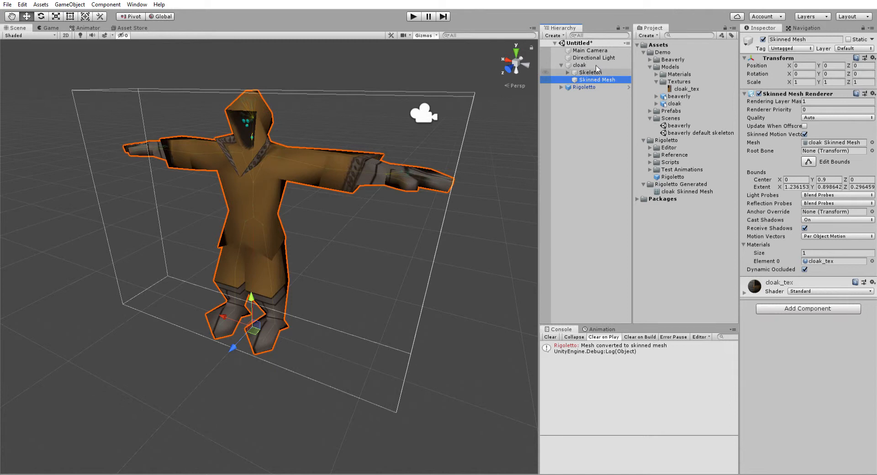
pyautogui.click(589, 70)
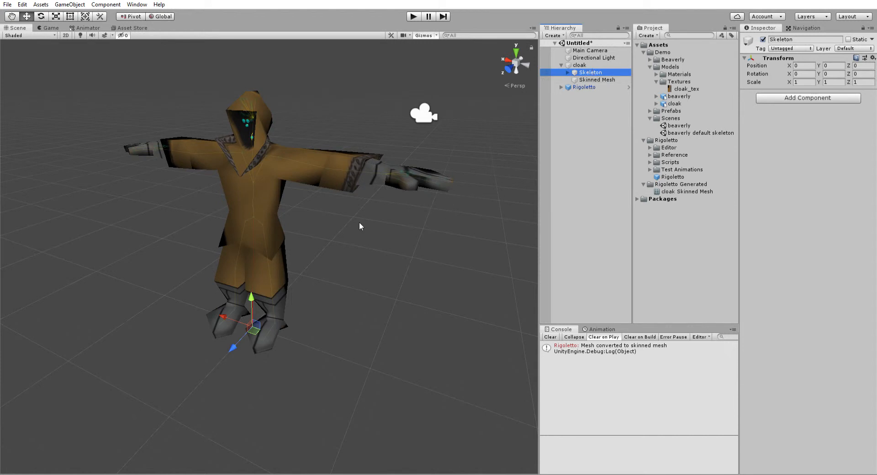
pyautogui.scroll(3, 332, 201)
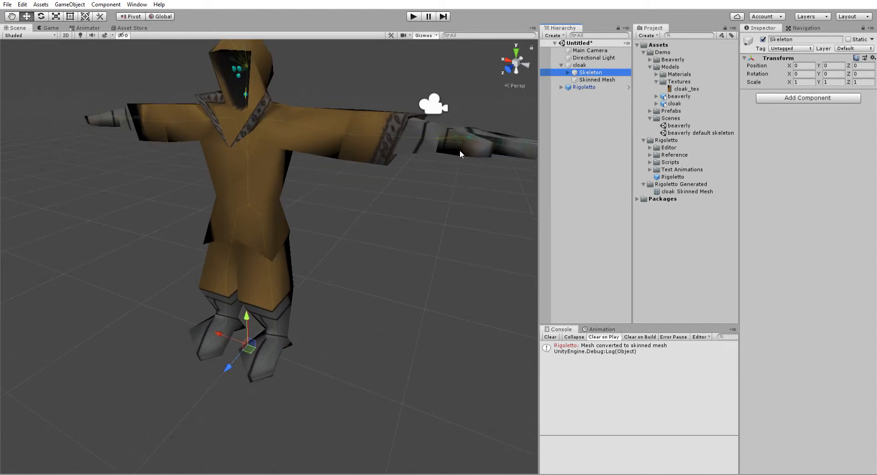
pyautogui.moveTo(392, 193); pyautogui.dragTo(389, 207, button='middle')
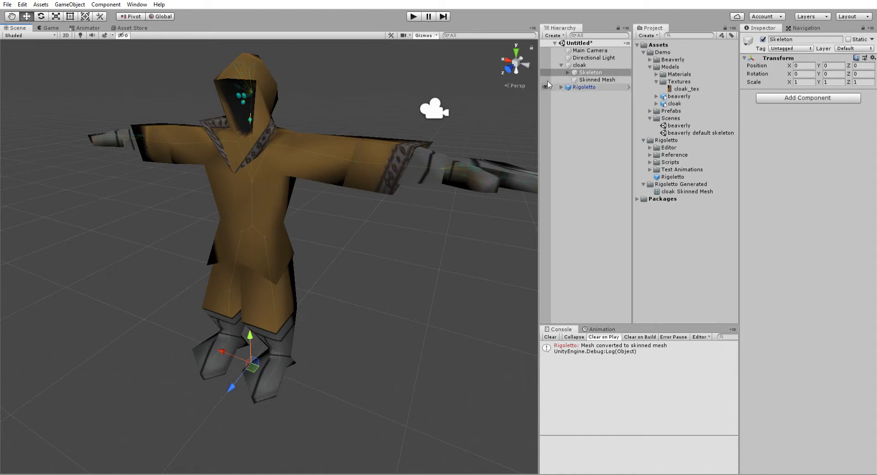
# Examine the skeleton's RightUpperLeg and LeftUpperLeg bones under Hips and how they sit inside the cloak model.
pyautogui.click(568, 72)
pyautogui.click(574, 80)
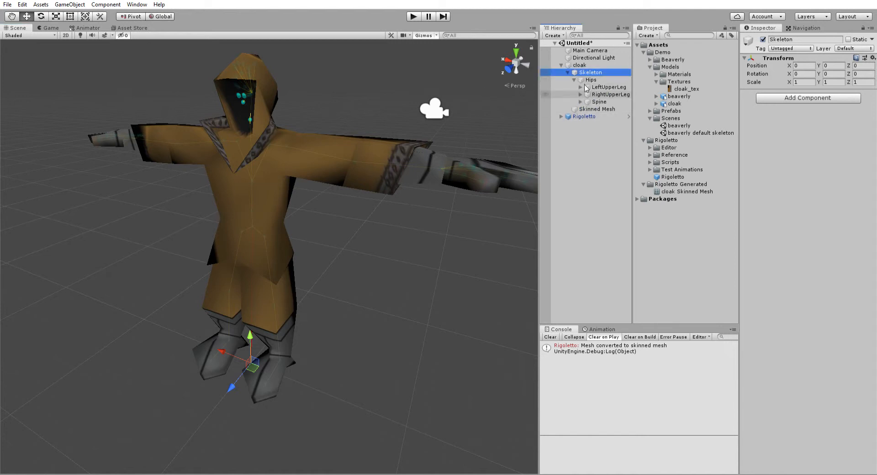
pyautogui.click(608, 94)
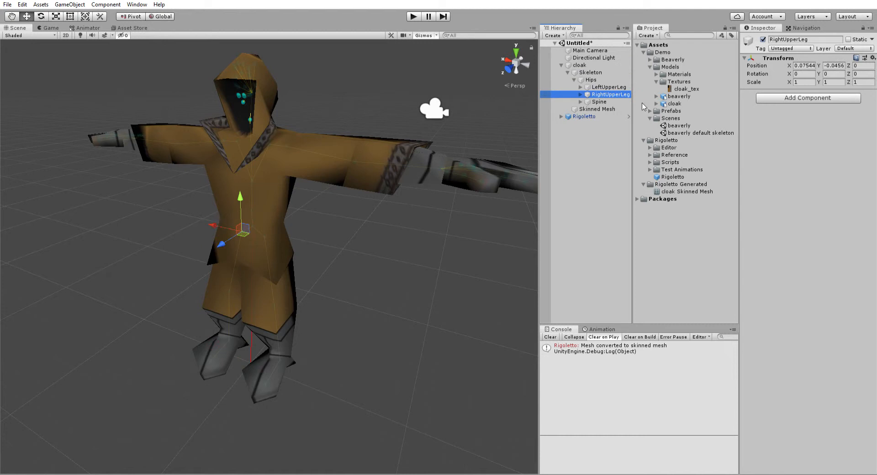
pyautogui.click(607, 87)
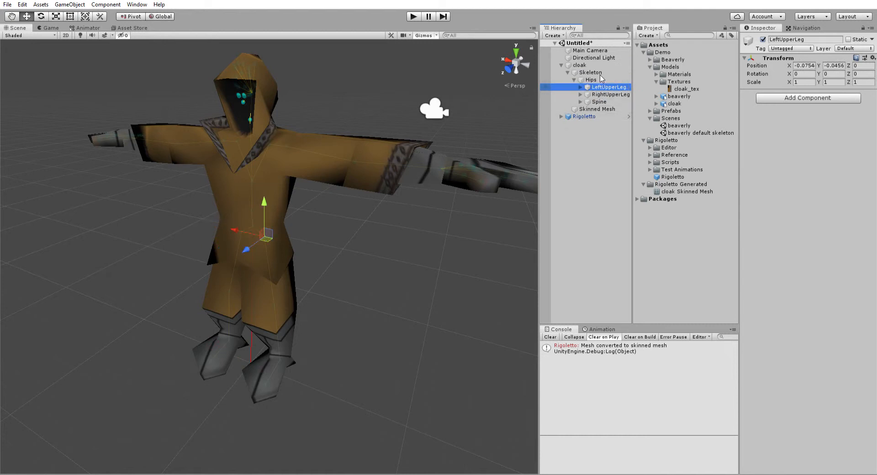
pyautogui.keyDown('alt'); pyautogui.moveTo(330, 307); pyautogui.dragTo(404, 268); pyautogui.keyUp('alt')
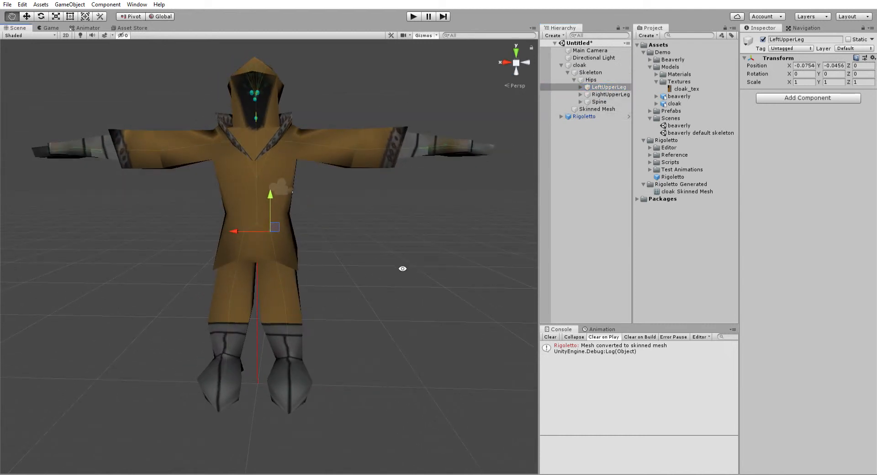
pyautogui.moveTo(232, 221)
pyautogui.mouseDown()
pyautogui.moveTo(289, 228)
pyautogui.moveTo(236, 228)
pyautogui.mouseUp()
pyautogui.click(568, 72)
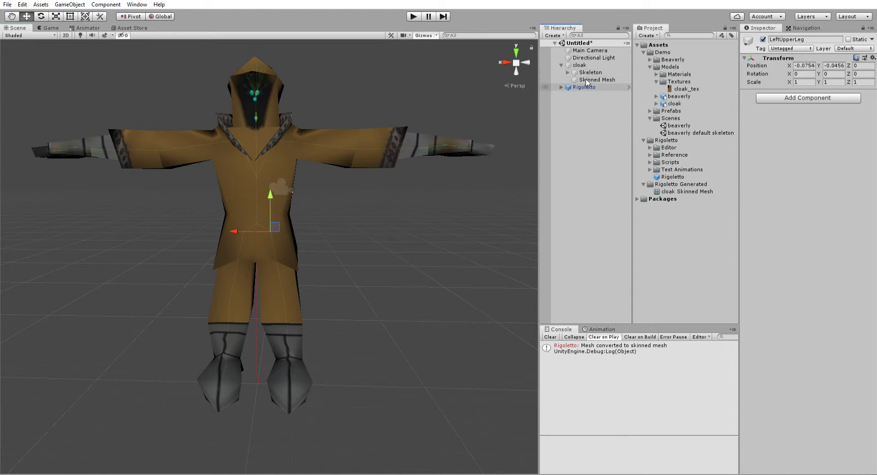
pyautogui.keyDown('alt'); pyautogui.moveTo(374, 192); pyautogui.dragTo(346, 221); pyautogui.keyUp('alt')
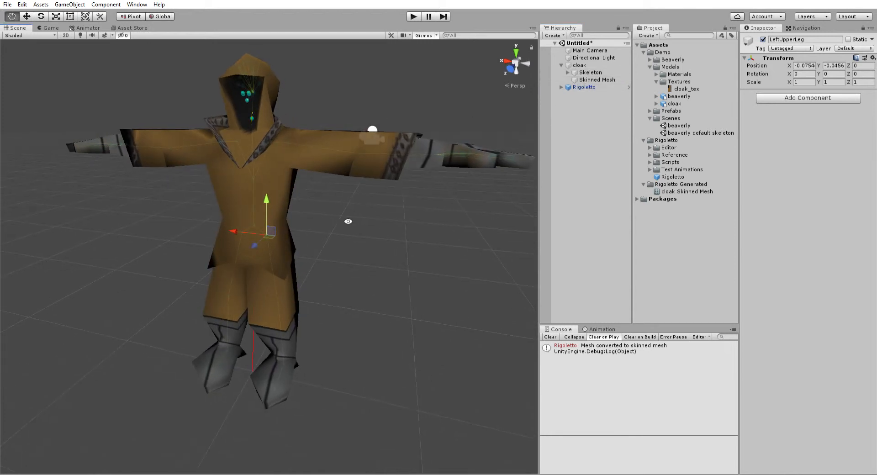
pyautogui.moveTo(386, 201); pyautogui.dragTo(360, 216, button='middle')
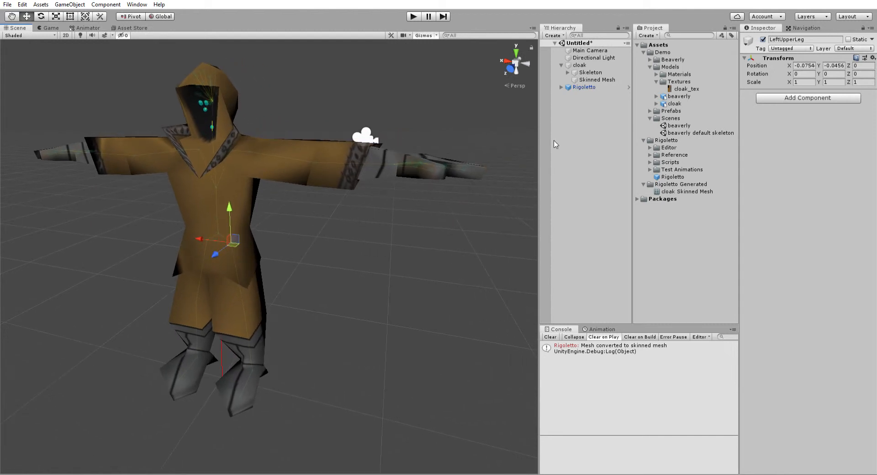
# Use the Rigoletto object to create an avatar for the cloak and skin its mesh to the skeleton.
pyautogui.click(585, 85)
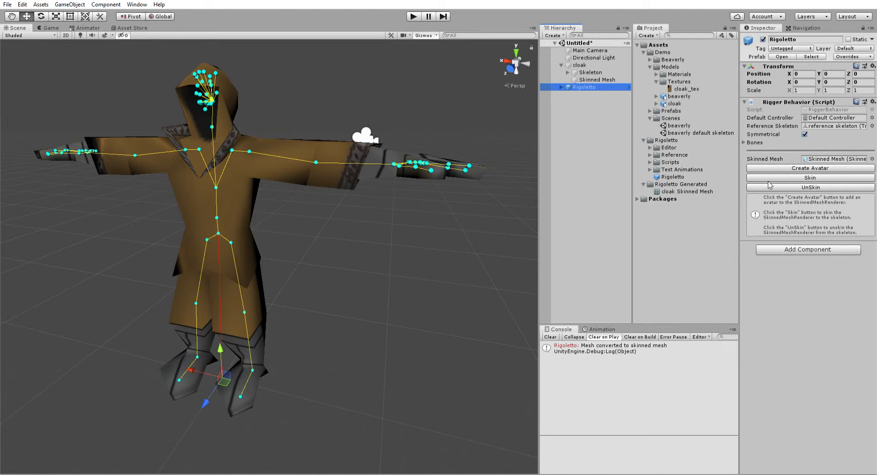
pyautogui.click(793, 167)
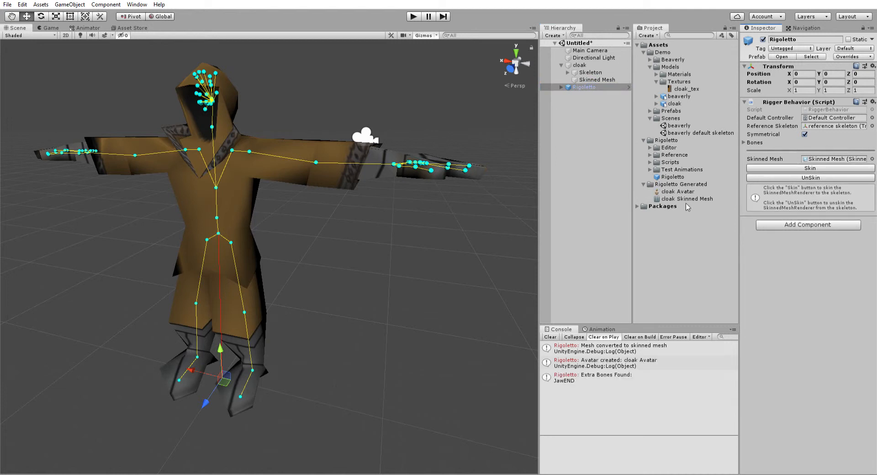
pyautogui.click(678, 191)
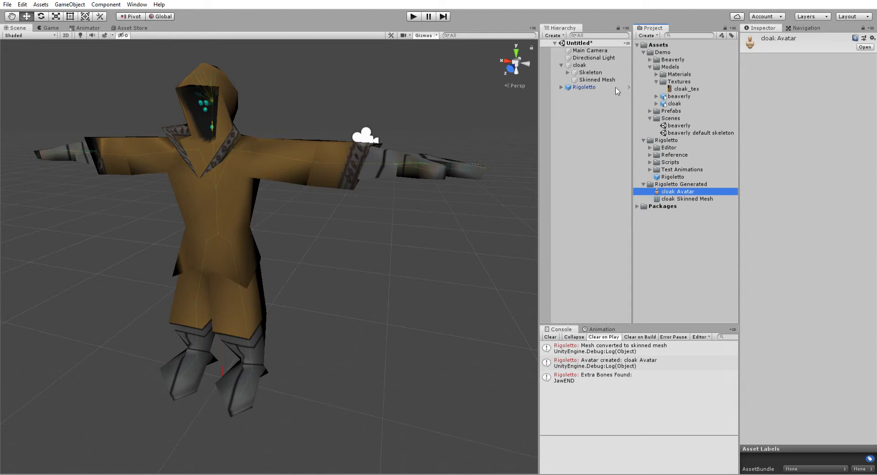
pyautogui.click(585, 87)
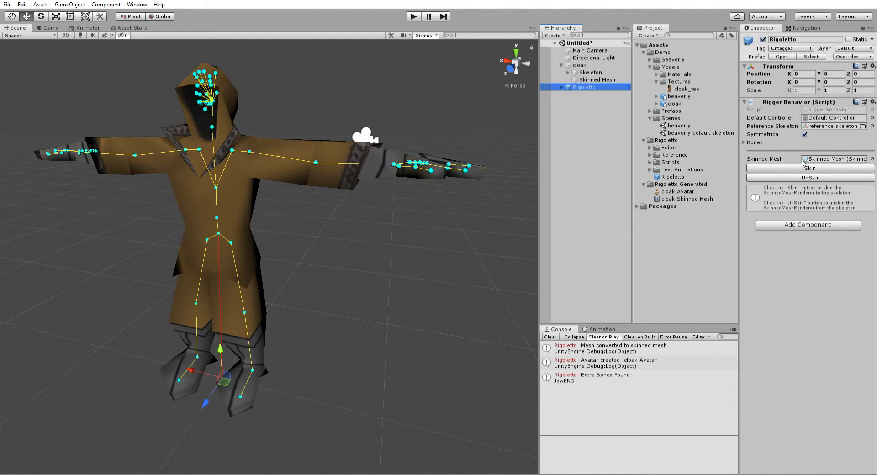
pyautogui.click(802, 164)
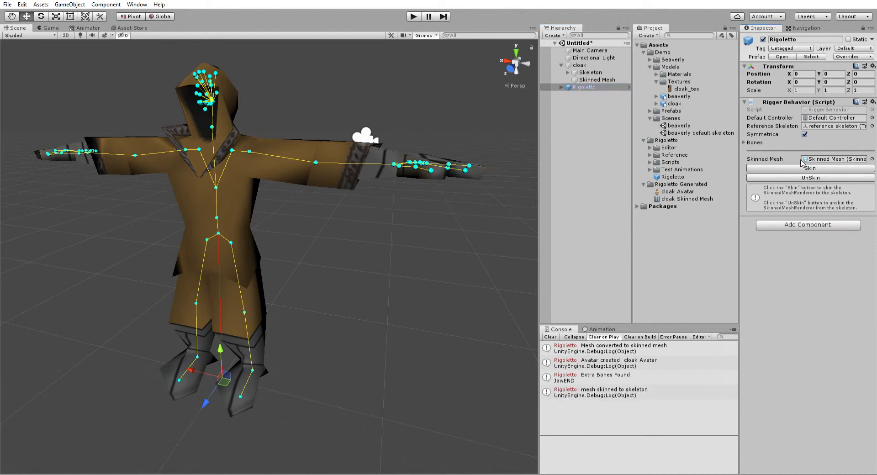
# Test the skinning by rotating the LeftUpperLeg bone around its X axis, and undo the rotation.
pyautogui.click(568, 72)
pyautogui.click(574, 80)
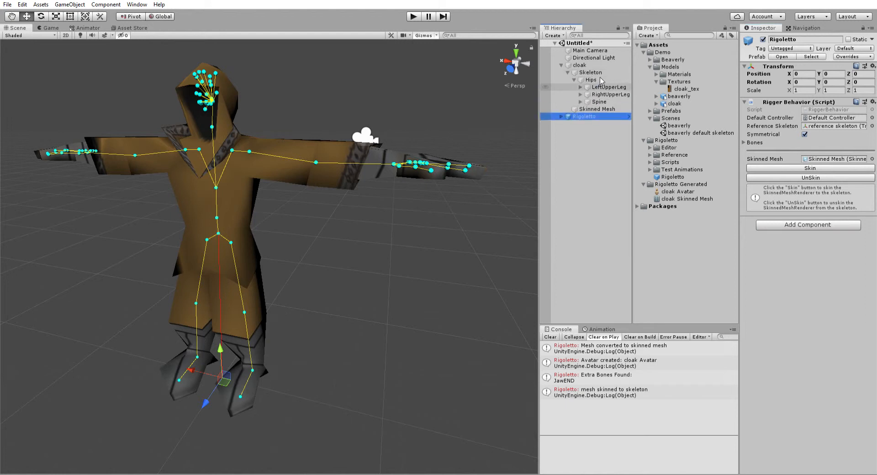
pyautogui.click(604, 87)
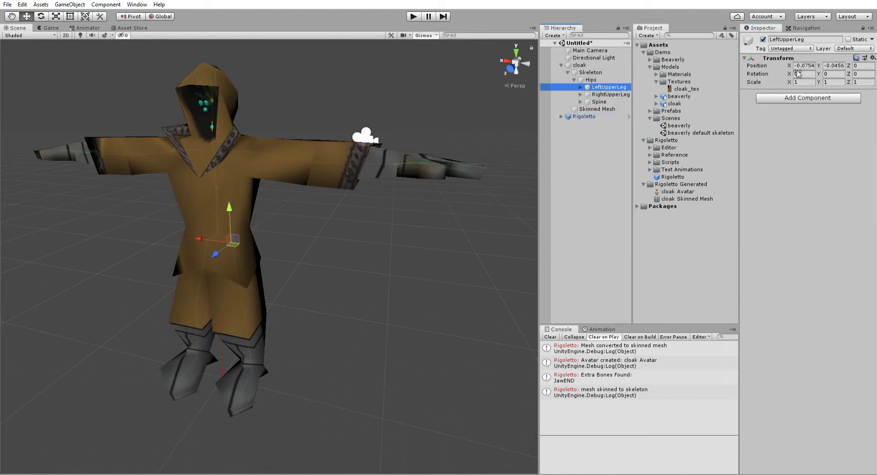
pyautogui.moveTo(789, 73); pyautogui.dragTo(873, 78)
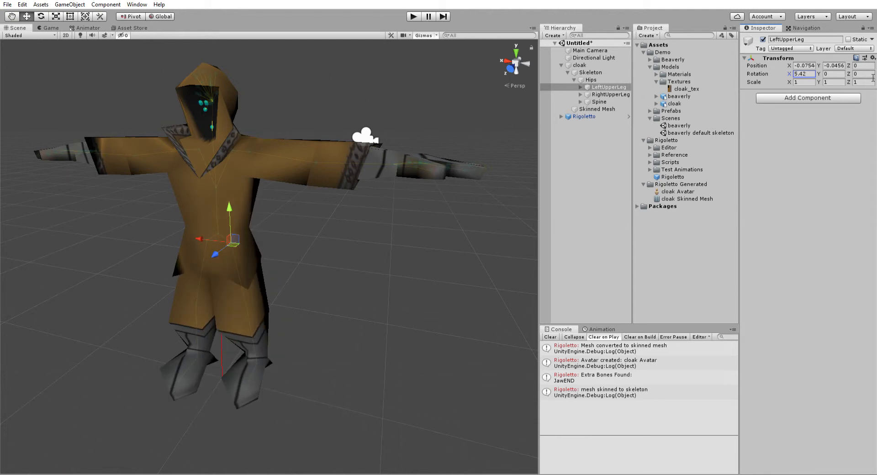
pyautogui.hotkey('ctrl', 'z')
# Play the Walk animation on the cloak character and end the preview.
pyautogui.click(611, 328)
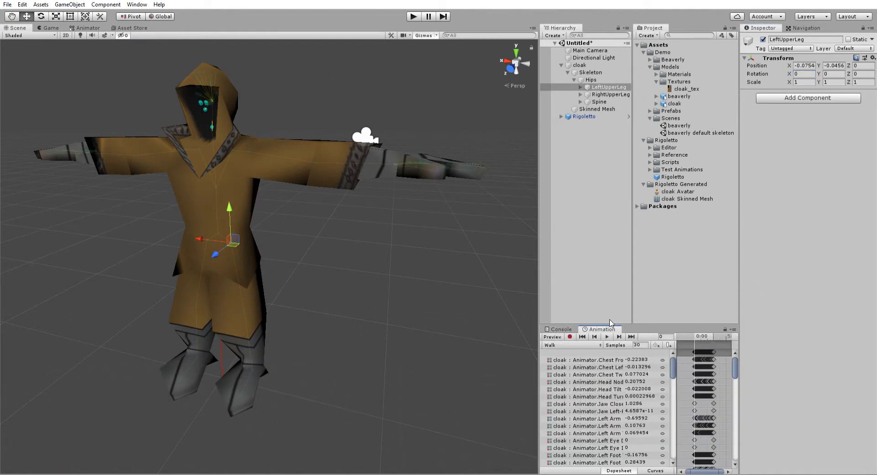
pyautogui.click(579, 65)
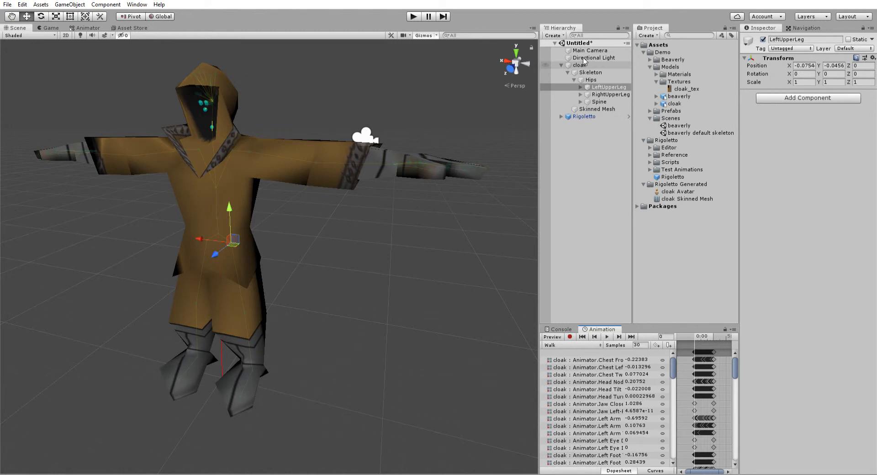
pyautogui.click(606, 337)
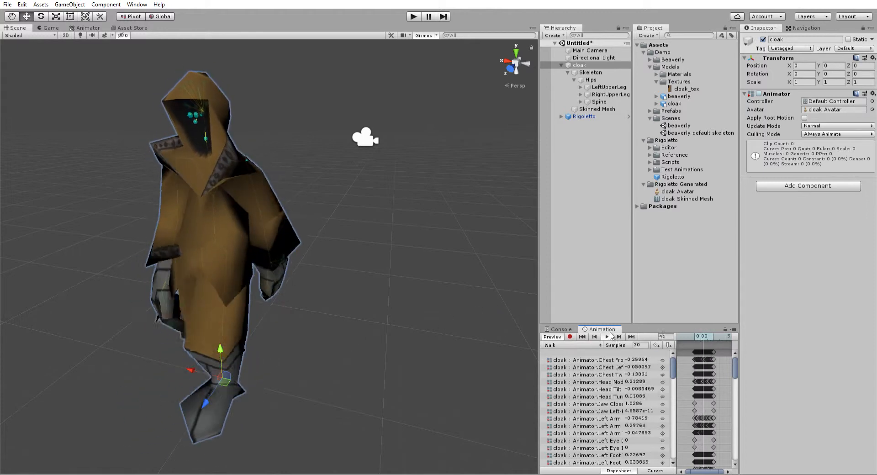
pyautogui.click(553, 337)
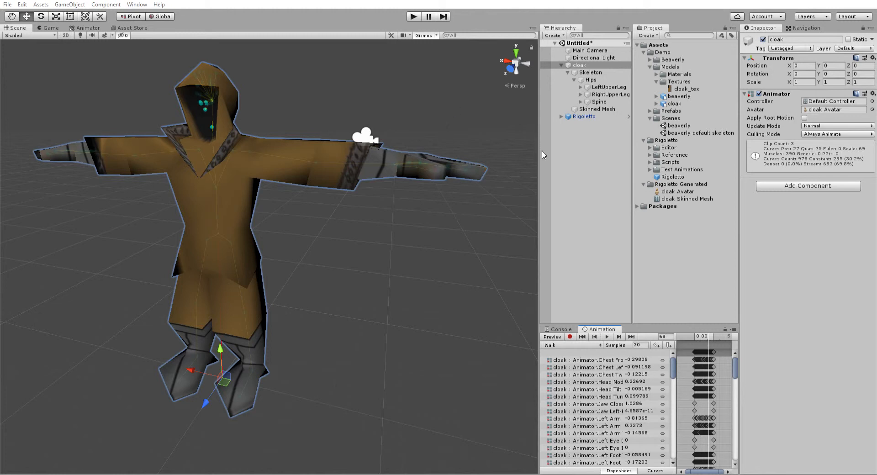
# Open the beaverly default skeleton scene from the Demo folder's Scenes.
pyautogui.click(687, 131)
pyautogui.click(456, 249)
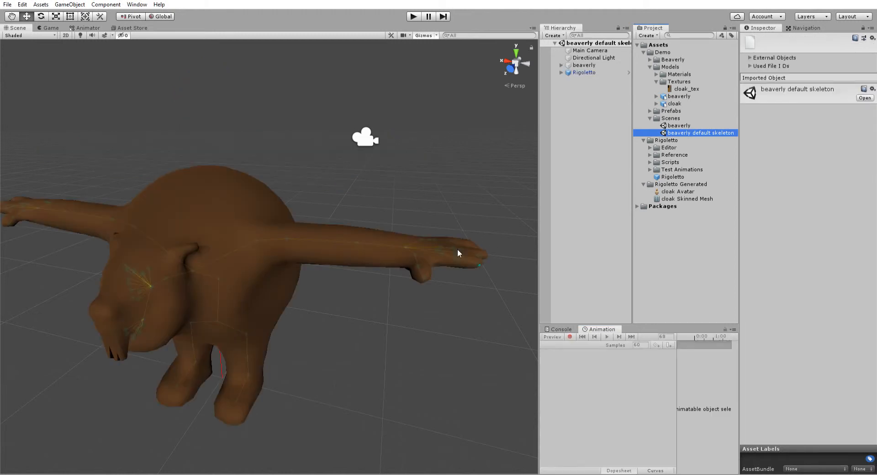
pyautogui.keyDown('alt'); pyautogui.moveTo(363, 302); pyautogui.dragTo(370, 292, button='right'); pyautogui.keyUp('alt')
pyautogui.moveTo(370, 291); pyautogui.dragTo(380, 249, button='middle')
pyautogui.scroll(-2, 372, 245)
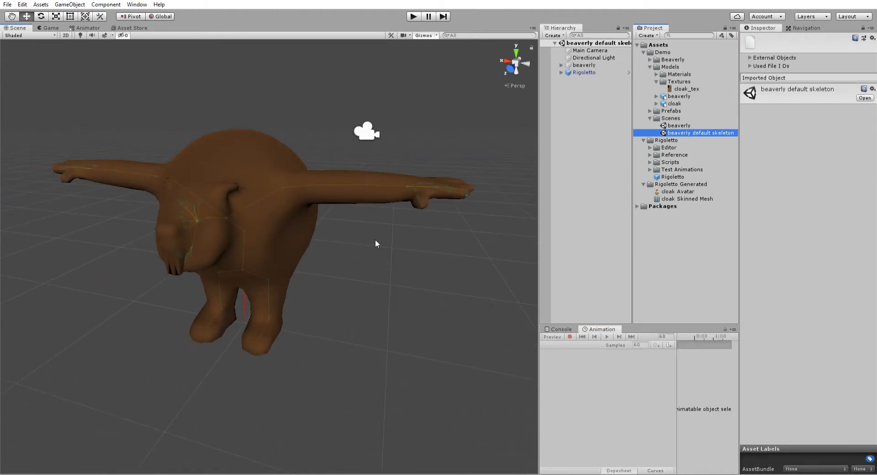
pyautogui.keyDown('alt'); pyautogui.moveTo(382, 249); pyautogui.dragTo(403, 244); pyautogui.keyUp('alt')
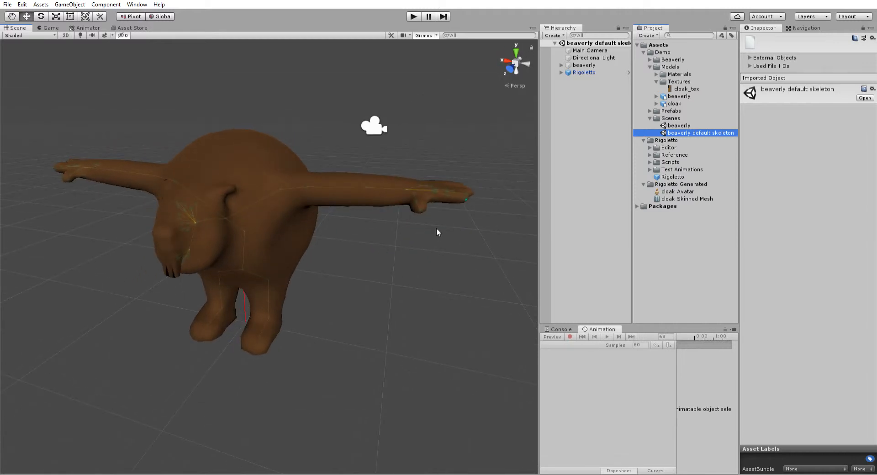
# Use the Rigoletto object to skin the beaver's mesh to the default skeleton.
pyautogui.click(585, 72)
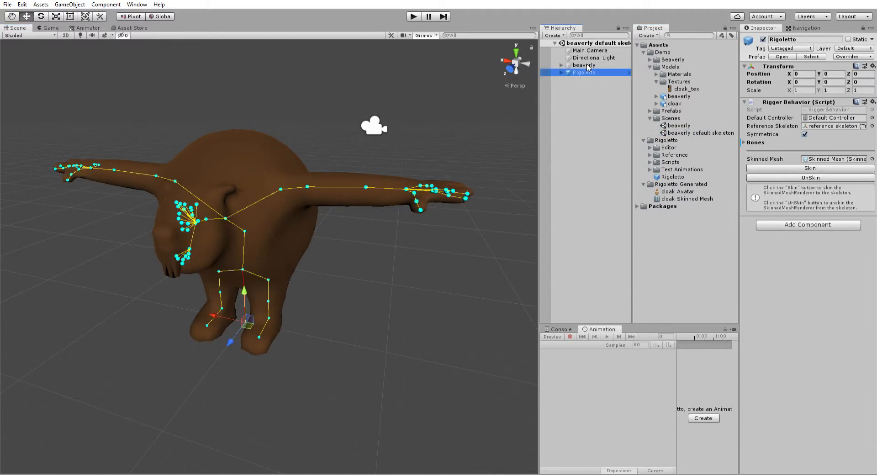
pyautogui.click(811, 167)
pyautogui.click(811, 165)
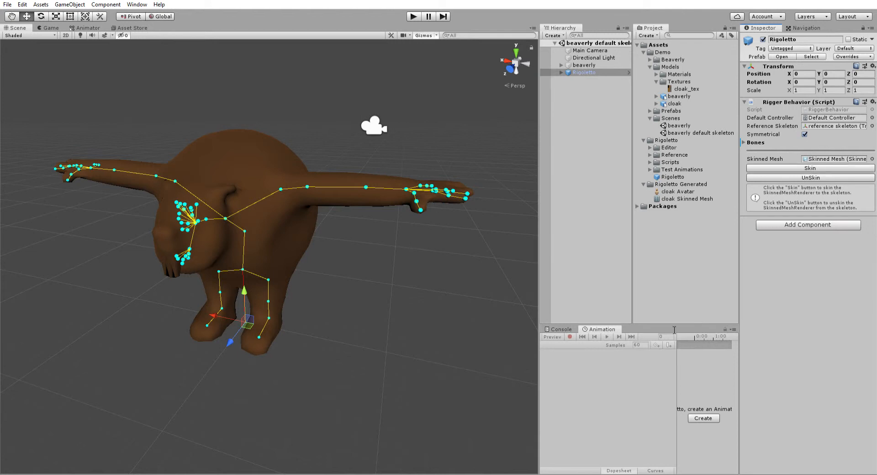
# Play the Walk animation on the beaverly character, inspect its deformation from the front, side and back, and end the preview.
pyautogui.click(584, 65)
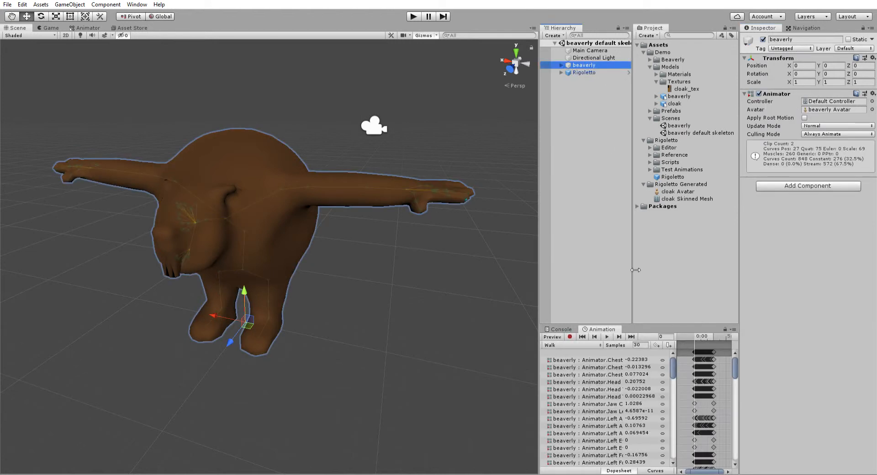
pyautogui.press('Down')
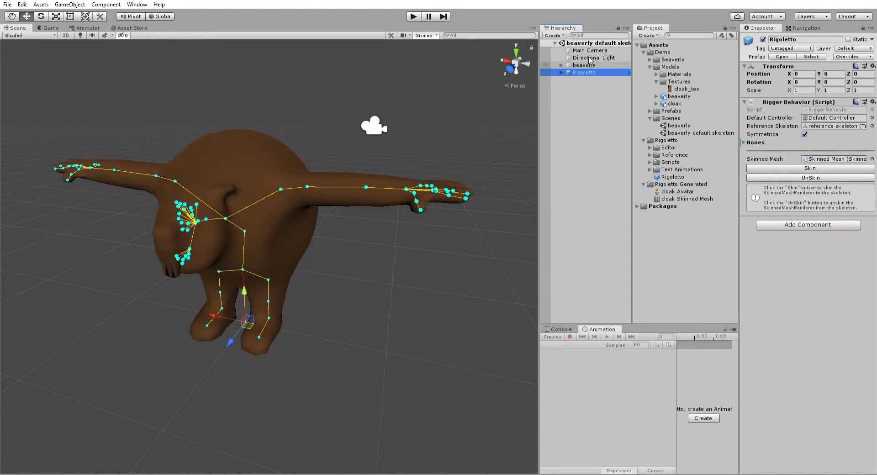
pyautogui.press('Up')
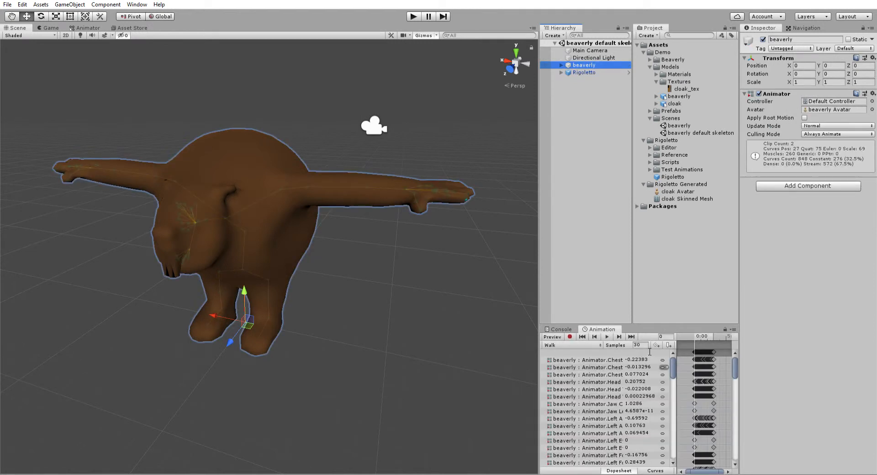
pyautogui.click(607, 336)
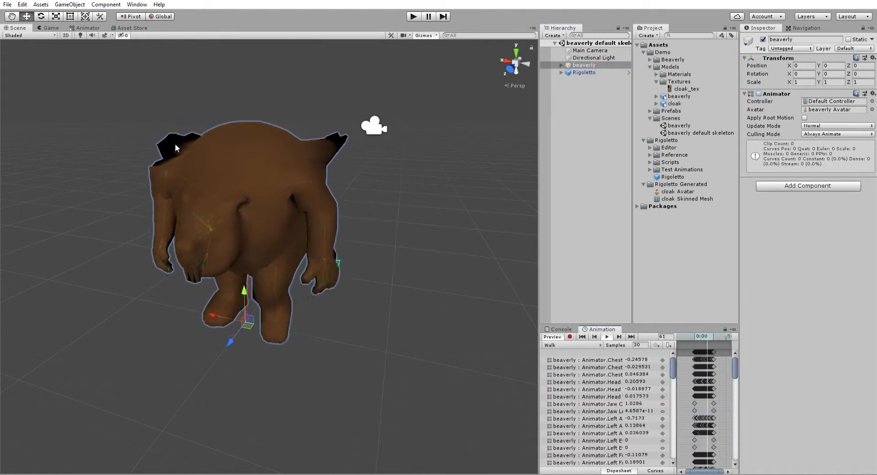
pyautogui.keyDown('alt'); pyautogui.moveTo(372, 227); pyautogui.dragTo(108, 212); pyautogui.keyUp('alt')
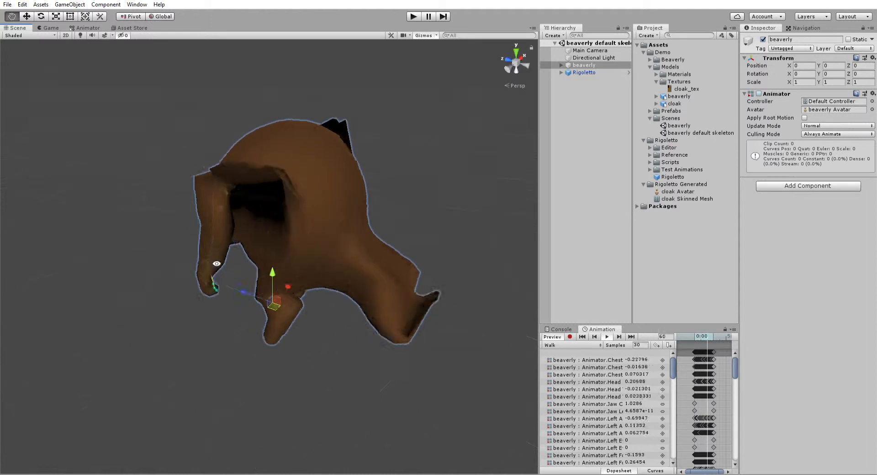
pyautogui.keyDown('alt'); pyautogui.moveTo(215, 260); pyautogui.dragTo(424, 174); pyautogui.keyUp('alt')
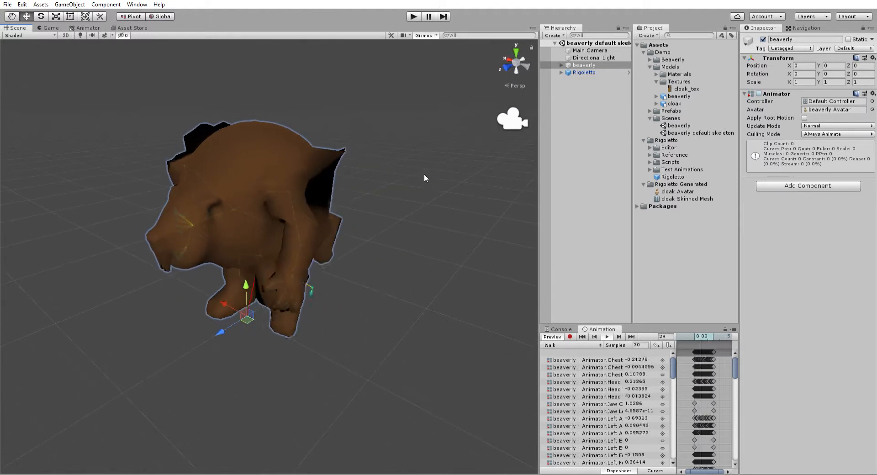
pyautogui.click(606, 337)
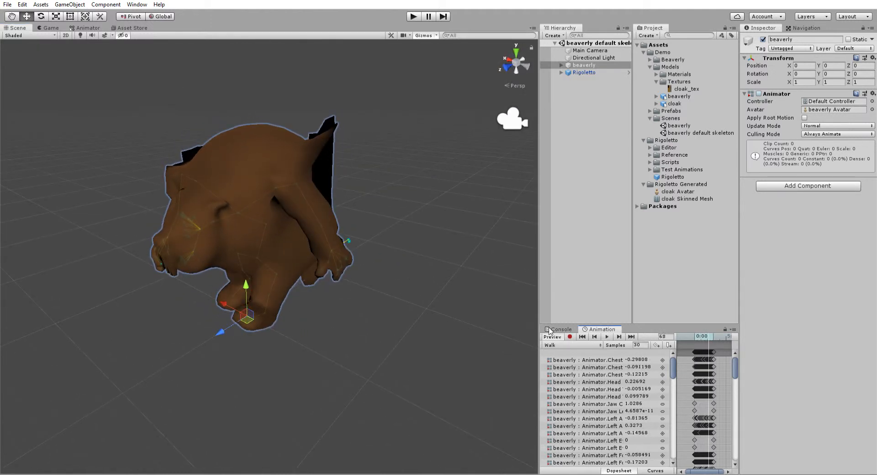
pyautogui.click(551, 336)
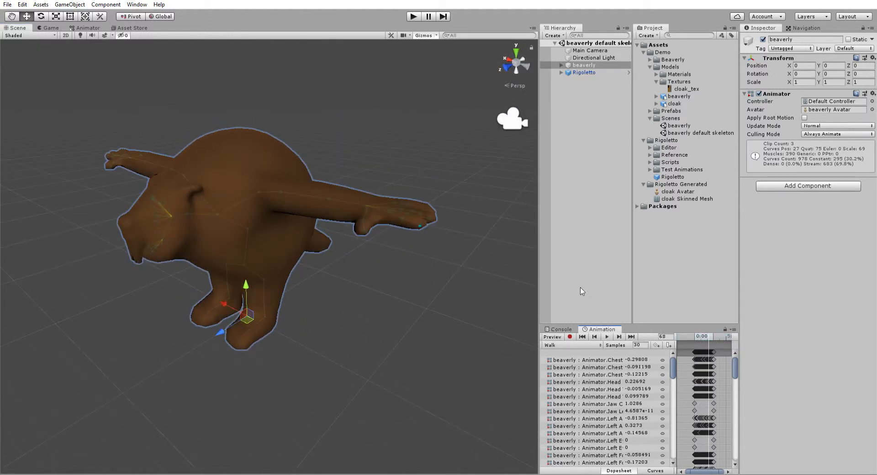
# Switch from the default skeleton scene to the beaverly scene.
pyautogui.click(700, 132)
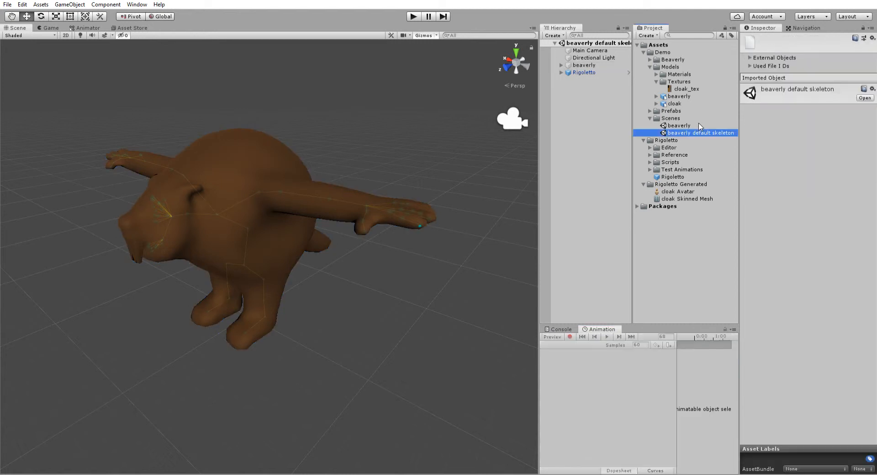
pyautogui.keyDown('alt'); pyautogui.moveTo(338, 252); pyautogui.dragTo(314, 247); pyautogui.keyUp('alt')
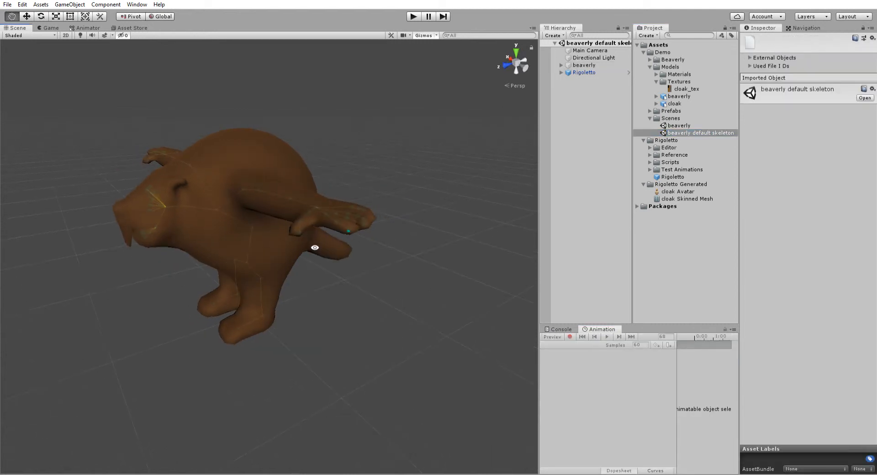
pyautogui.doubleClick(689, 123)
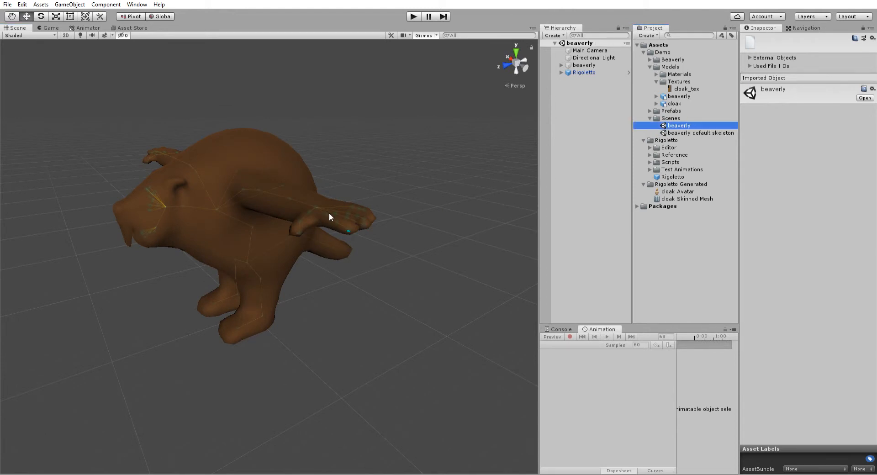
# Show the Rigoletto skeleton and examine how its bones run through the beaver's tail, back and belly.
pyautogui.scroll(5, 329, 217)
pyautogui.keyDown('alt'); pyautogui.moveTo(357, 216); pyautogui.dragTo(335, 221); pyautogui.keyUp('alt')
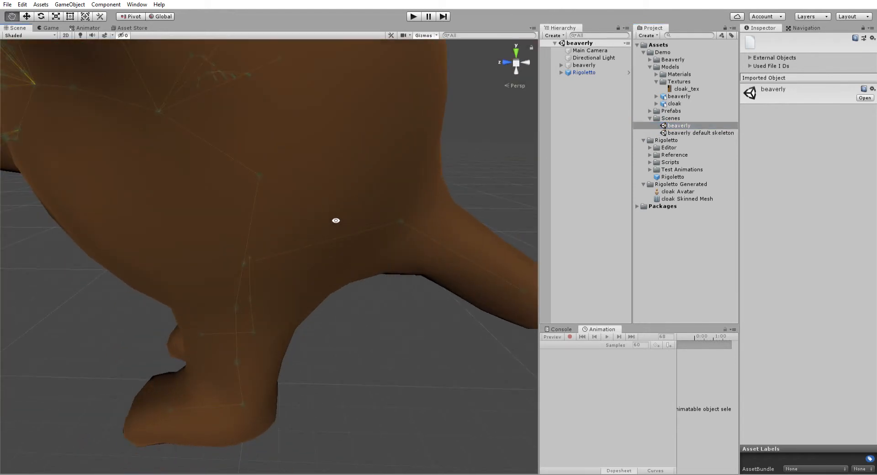
pyautogui.keyDown('alt'); pyautogui.moveTo(396, 233); pyautogui.dragTo(452, 194); pyautogui.keyUp('alt')
pyautogui.click(584, 72)
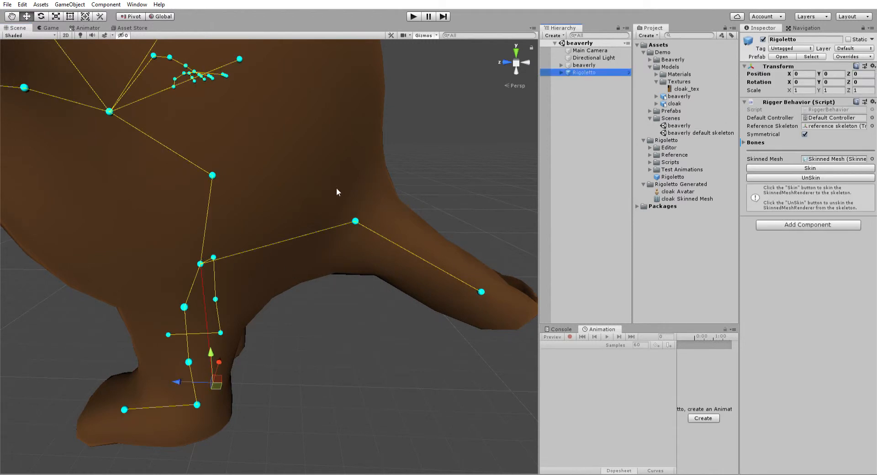
pyautogui.scroll(-5, 325, 116)
pyautogui.keyDown('alt'); pyautogui.moveTo(325, 116); pyautogui.dragTo(239, 158); pyautogui.keyUp('alt')
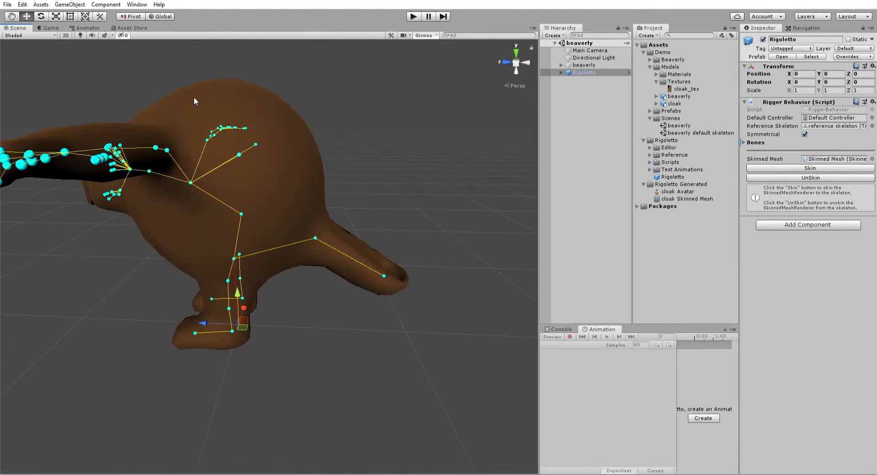
pyautogui.keyDown('alt'); pyautogui.moveTo(181, 237); pyautogui.dragTo(352, 261); pyautogui.keyUp('alt')
pyautogui.scroll(-4, 352, 261)
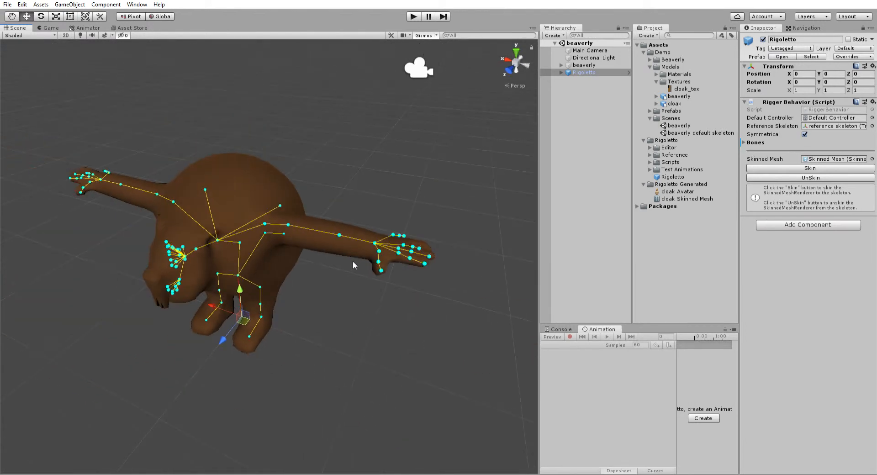
pyautogui.keyDown('alt'); pyautogui.moveTo(363, 299); pyautogui.dragTo(366, 248); pyautogui.keyUp('alt')
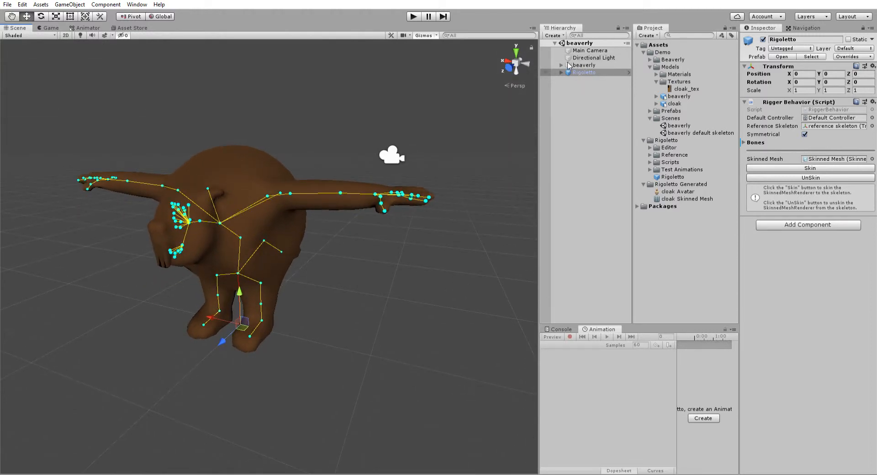
# Skin the beaver's mesh to this skeleton with Rigoletto and play the Walk animation on beaverly, inspecting its deformation from all sides.
pyautogui.click(812, 175)
pyautogui.click(809, 167)
pyautogui.click(584, 65)
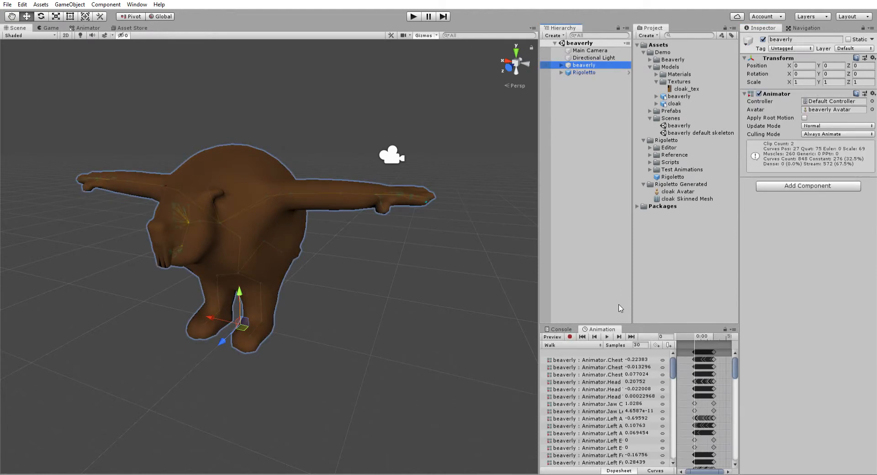
pyautogui.click(607, 337)
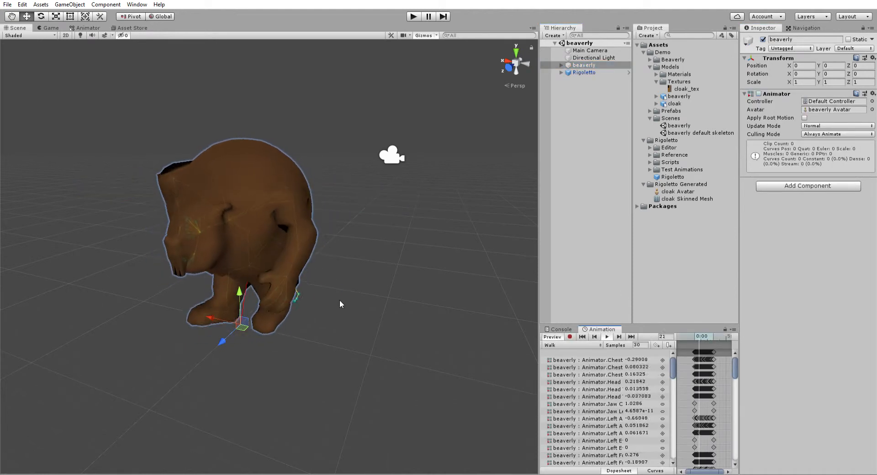
pyautogui.keyDown('alt'); pyautogui.moveTo(338, 300); pyautogui.dragTo(340, 280); pyautogui.keyUp('alt')
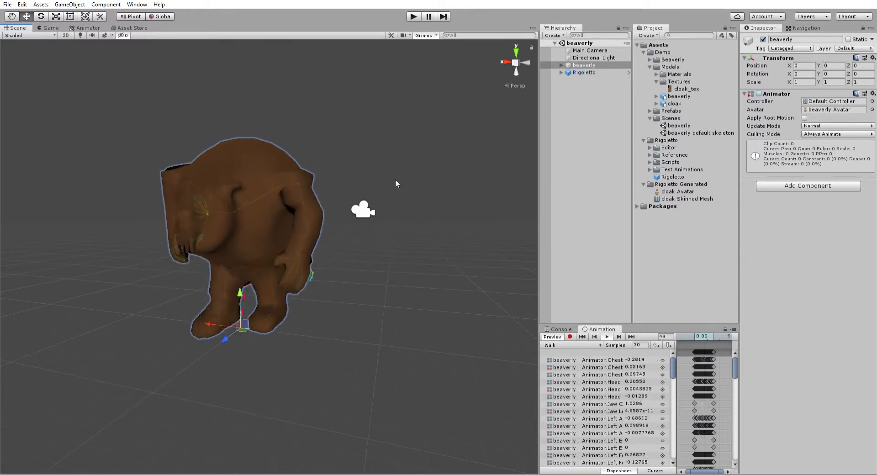
pyautogui.keyDown('alt'); pyautogui.moveTo(411, 251); pyautogui.dragTo(71, 276); pyautogui.keyUp('alt')
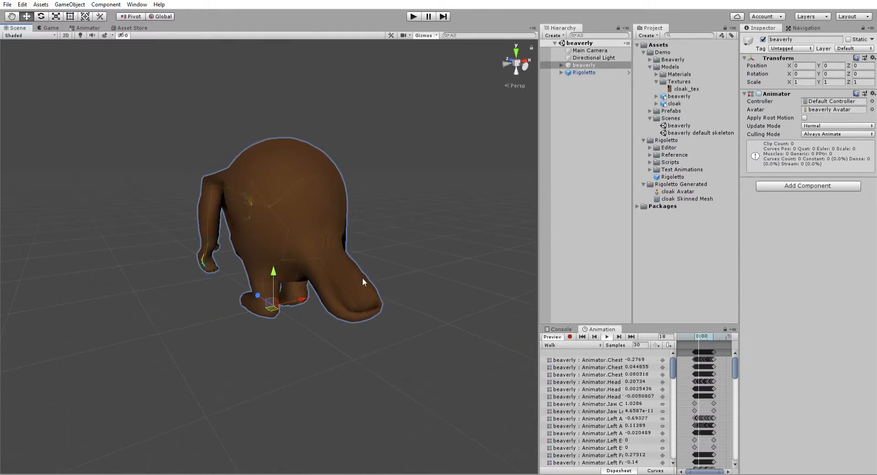
pyautogui.keyDown('alt'); pyautogui.moveTo(247, 315); pyautogui.dragTo(550, 314); pyautogui.keyUp('alt')
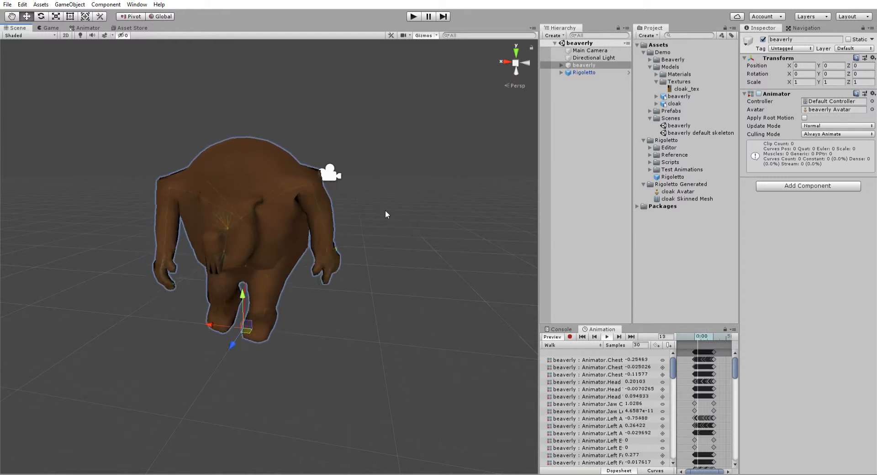
pyautogui.keyDown('alt'); pyautogui.moveTo(378, 212); pyautogui.dragTo(274, 210); pyautogui.keyUp('alt')
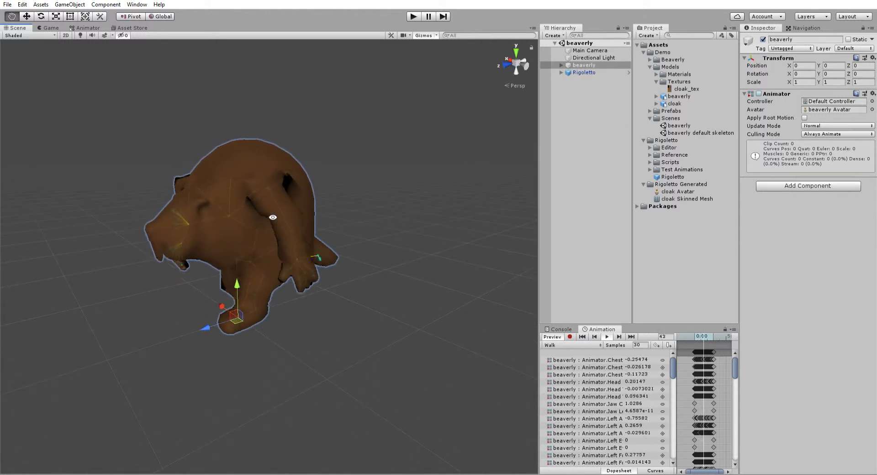